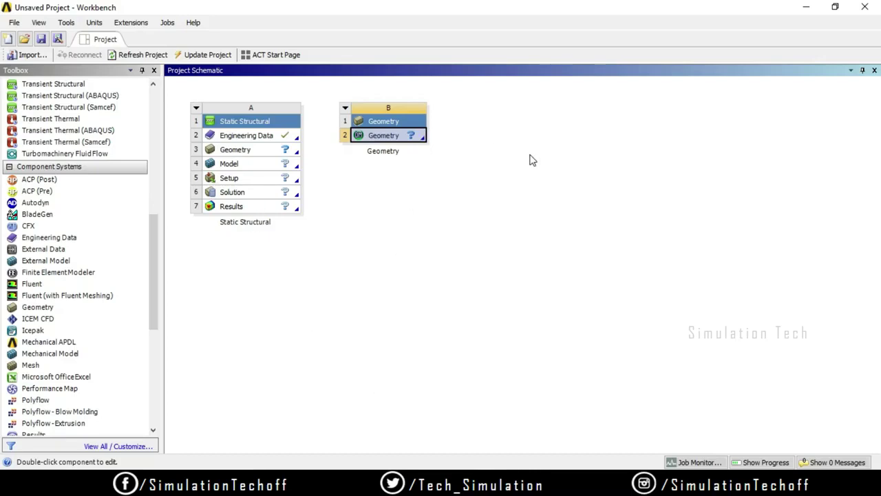
Open the standalone Geometry system in DesignModeler and select the XY plane
double_click(398, 136)
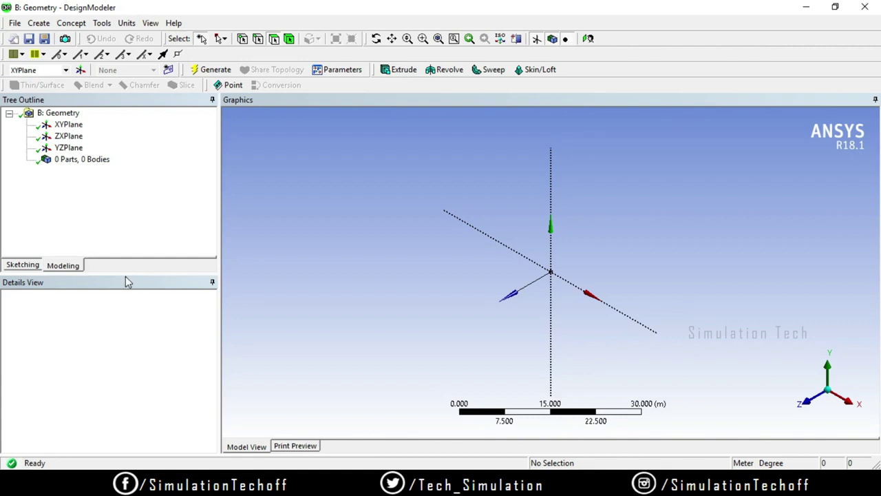
left_click(69, 124)
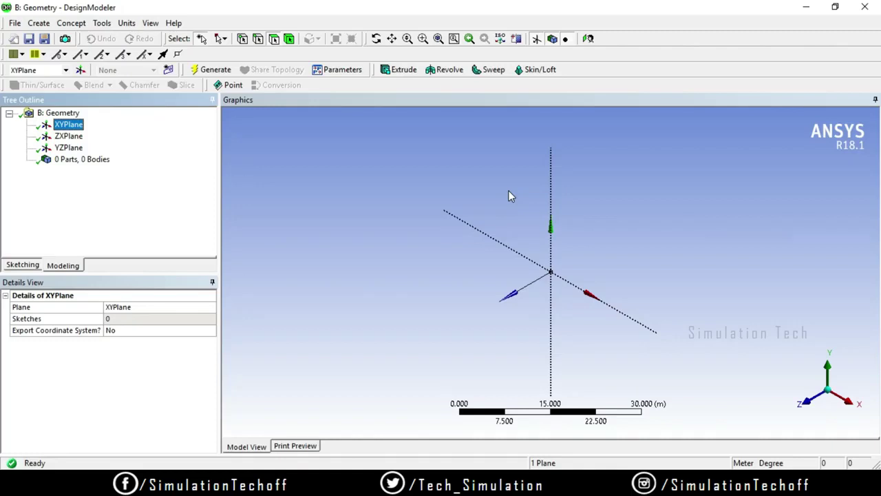
left_click(15, 24)
left_click(15, 24)
left_click(39, 22)
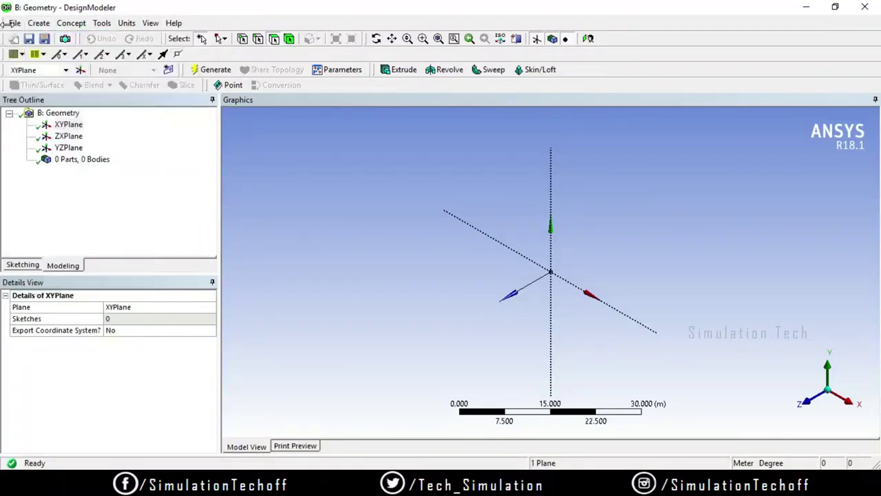
mouse_move(14, 27)
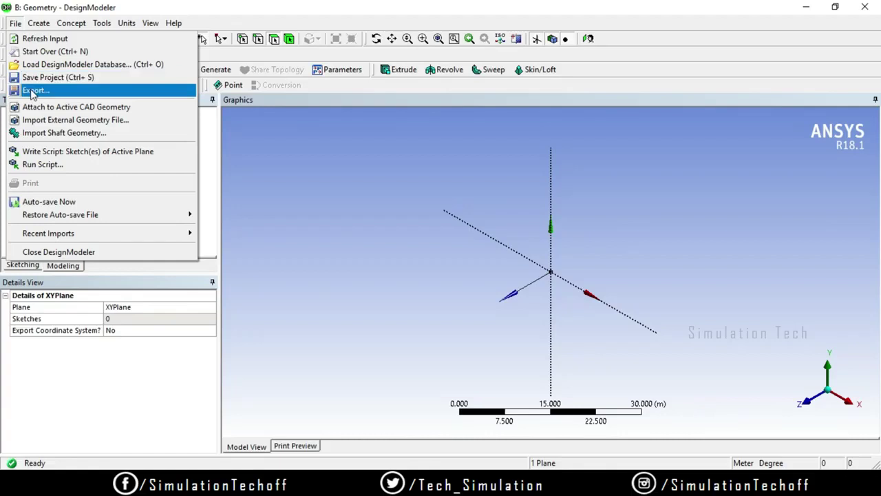
left_click(24, 5)
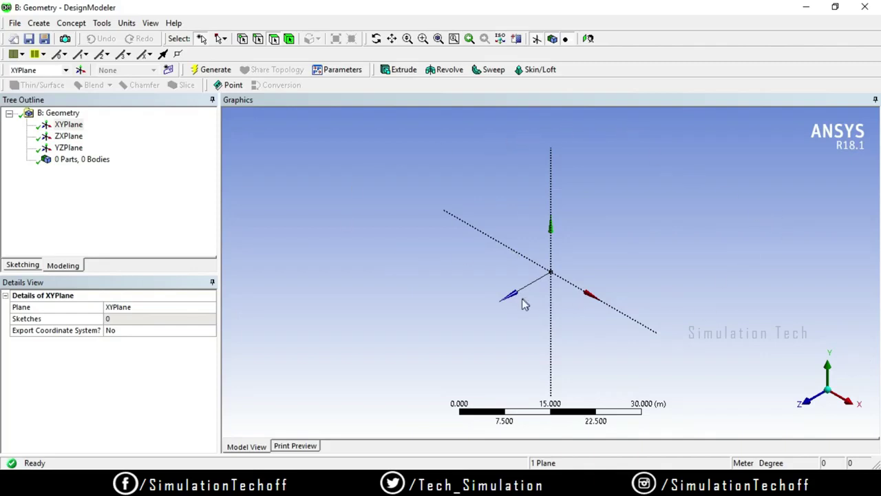
Examine the coordinate axes of the empty model by rotating, panning and zooming the view
left_click_drag(509, 304, 491, 340)
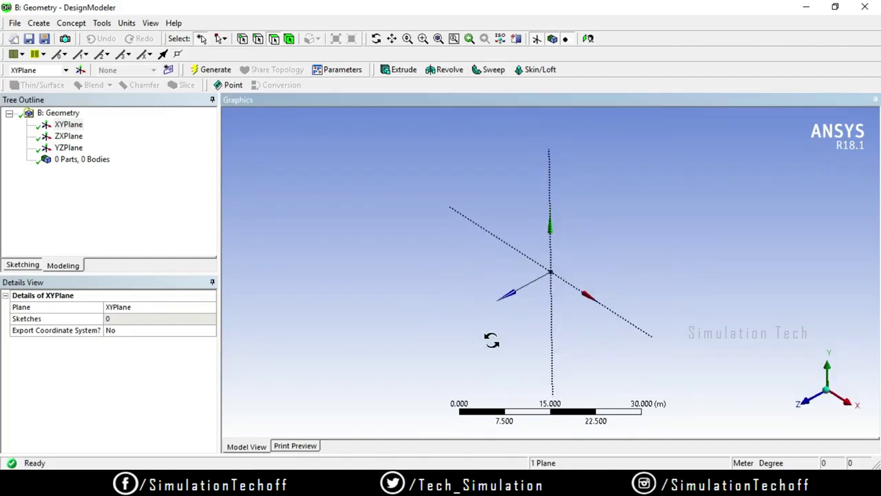
middle_click_drag(553, 365, 580, 363)
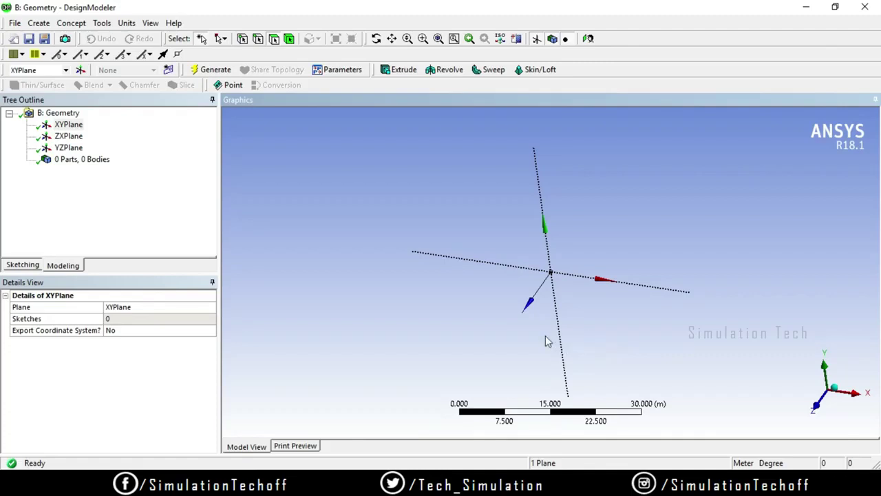
middle_click_drag(547, 338, 522, 253)
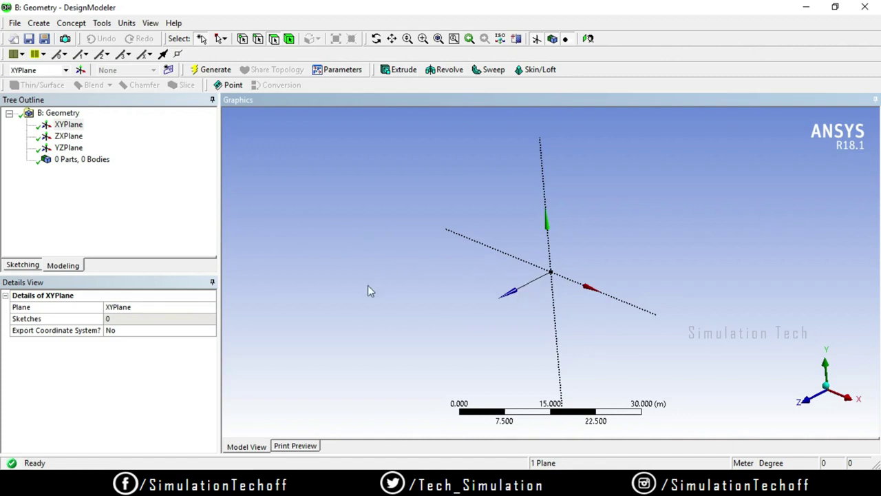
middle_click_drag(331, 333, 231, 337, "ctrl")
middle_click_drag(409, 294, 449, 315, "ctrl")
scroll(449, 315, "up", 2)
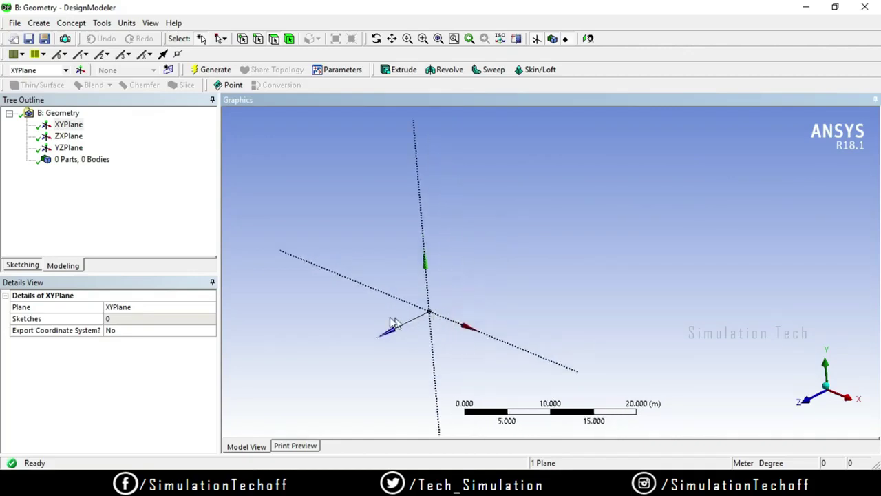
scroll(389, 316, "down", 1)
scroll(392, 307, "down", 1)
middle_click_drag(407, 317, 450, 288, "ctrl")
middle_click_drag(471, 336, 462, 303)
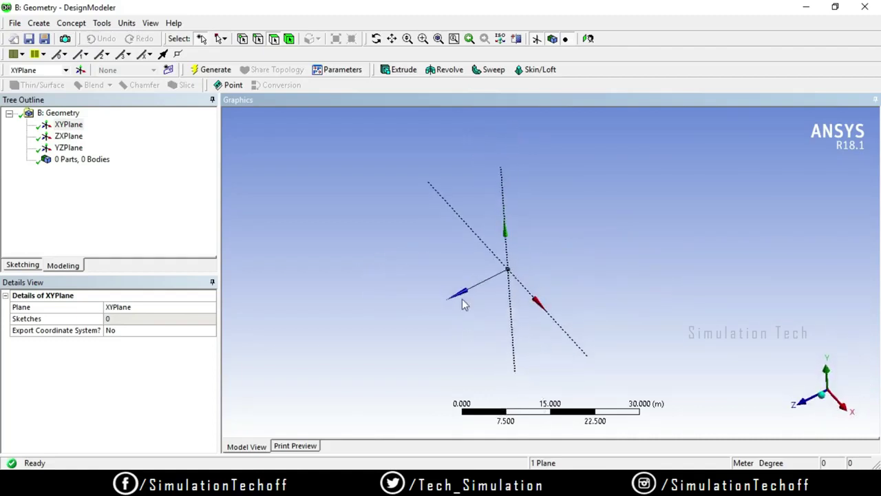
View the model along the Z axis, the X axis and the Z axis again, and return to the isometric view
left_click(801, 409)
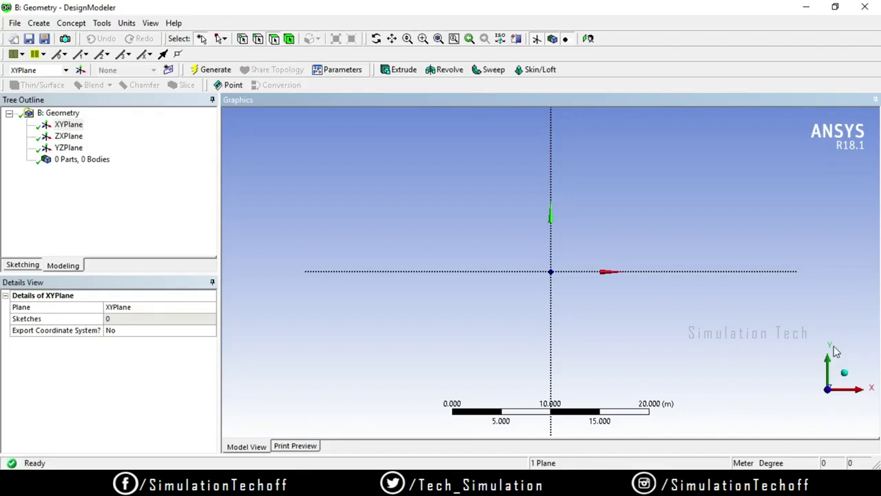
left_click(867, 391)
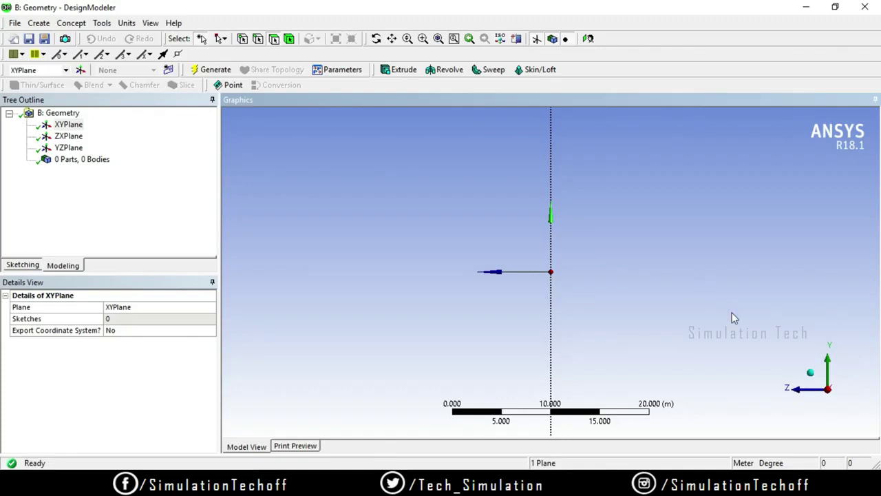
left_click(802, 394)
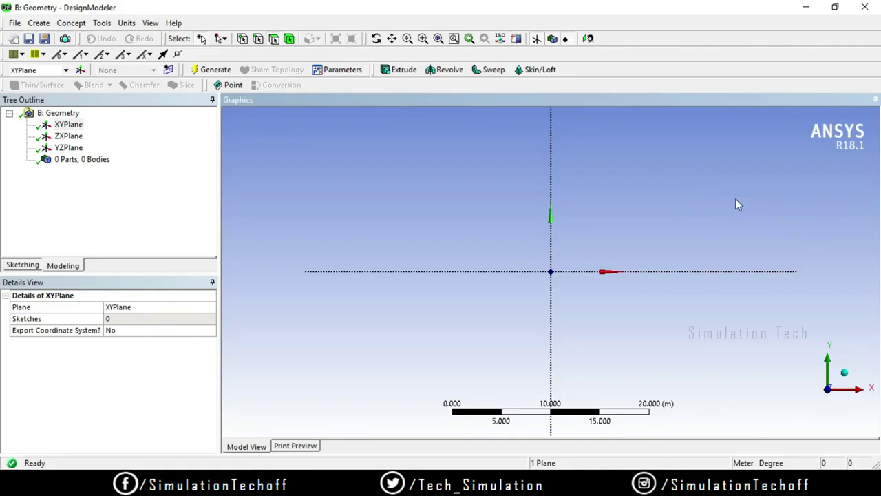
mouse_move(737, 228)
middle_mouse_down()
mouse_move(694, 246)
mouse_move(730, 236)
middle_mouse_up()
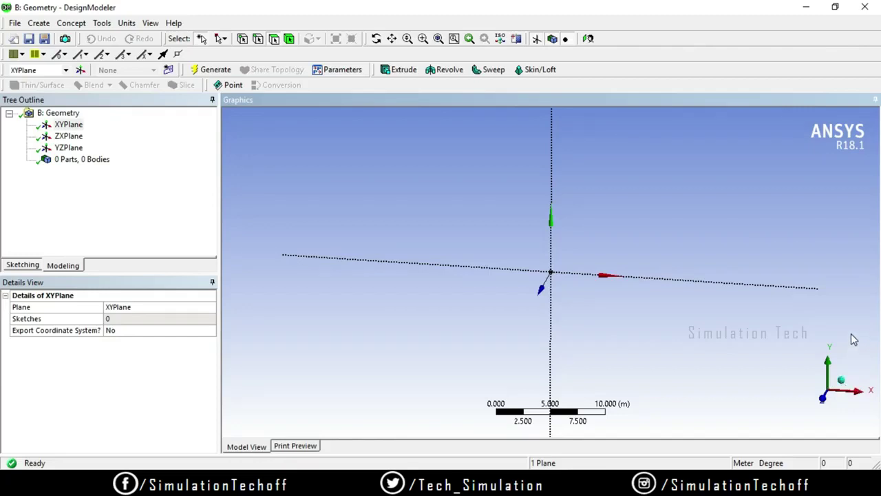
left_click(841, 383)
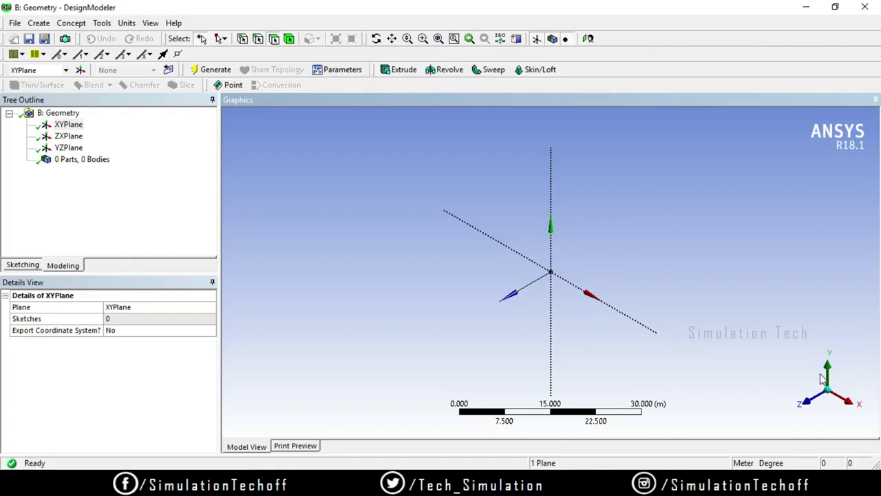
Select the XY plane, look at the Sketching mode and return to Modeling mode
left_click(68, 125)
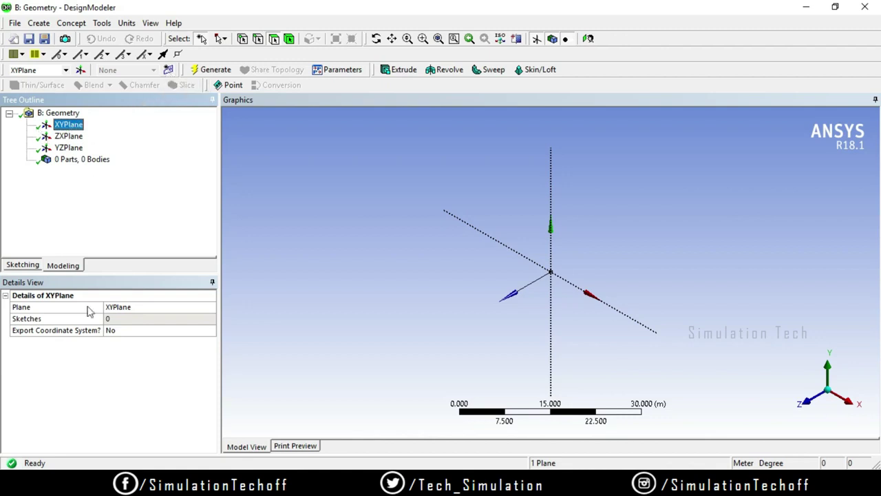
left_click(23, 267)
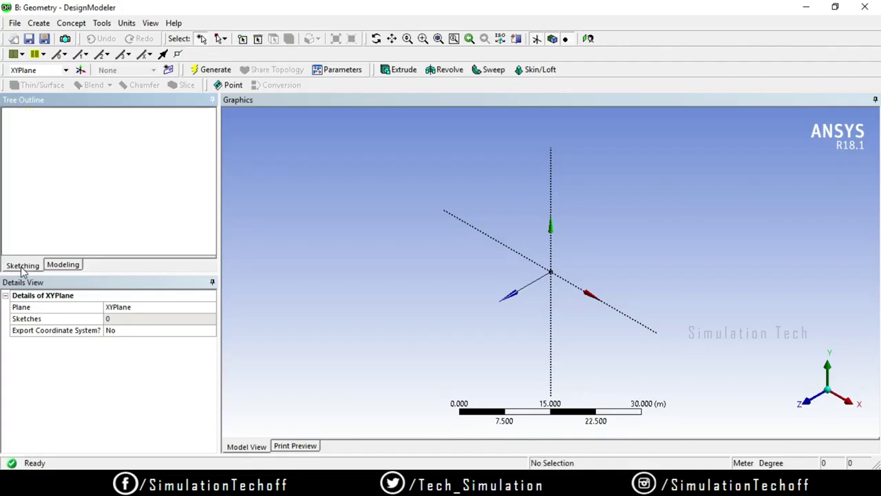
left_click(62, 264)
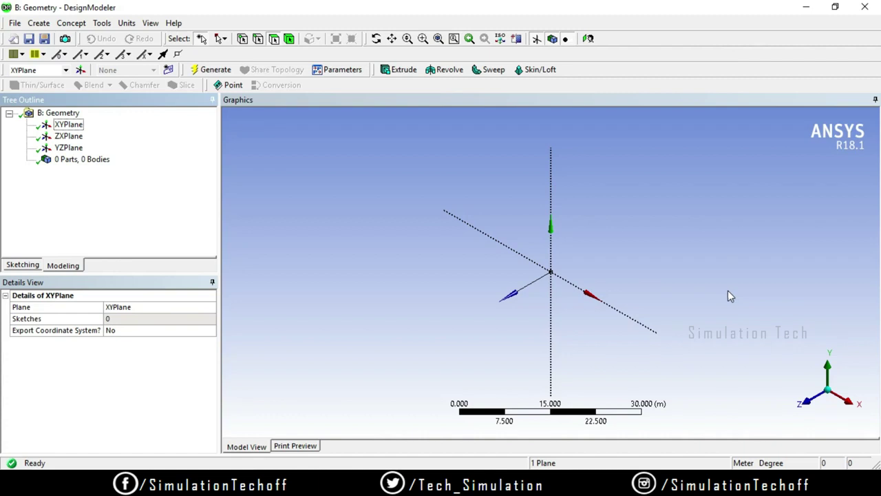
Set the model's length unit to millimeter
left_click(128, 26)
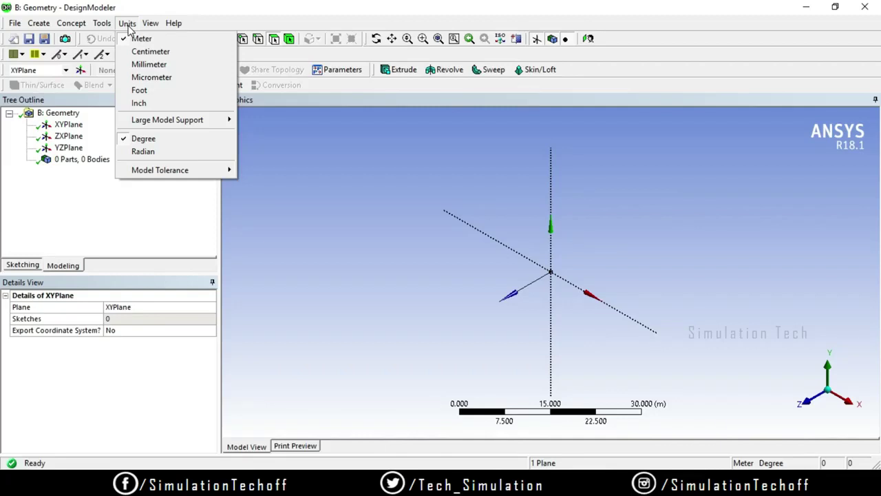
left_click(149, 64)
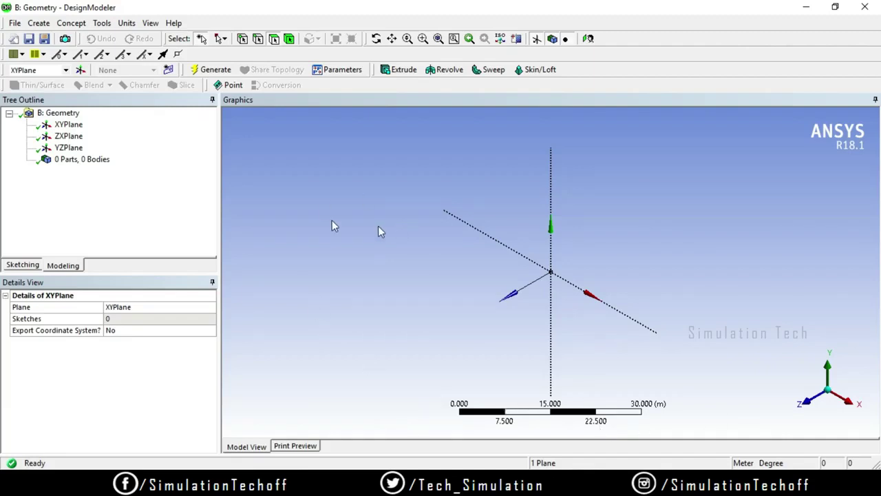
left_click(128, 24)
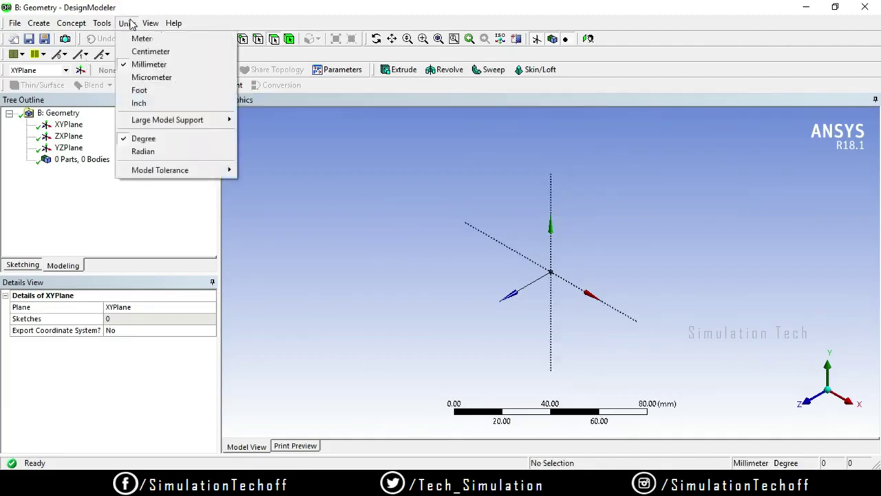
left_click(150, 24)
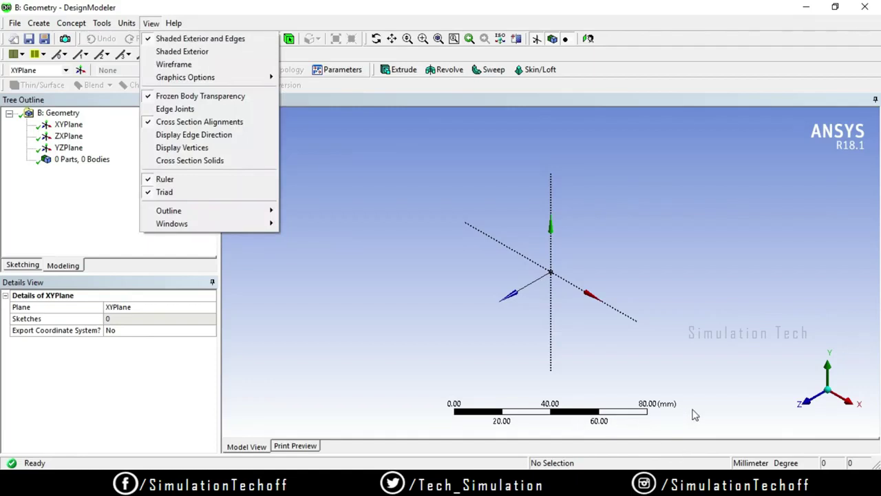
left_click(411, 299)
left_click(128, 24)
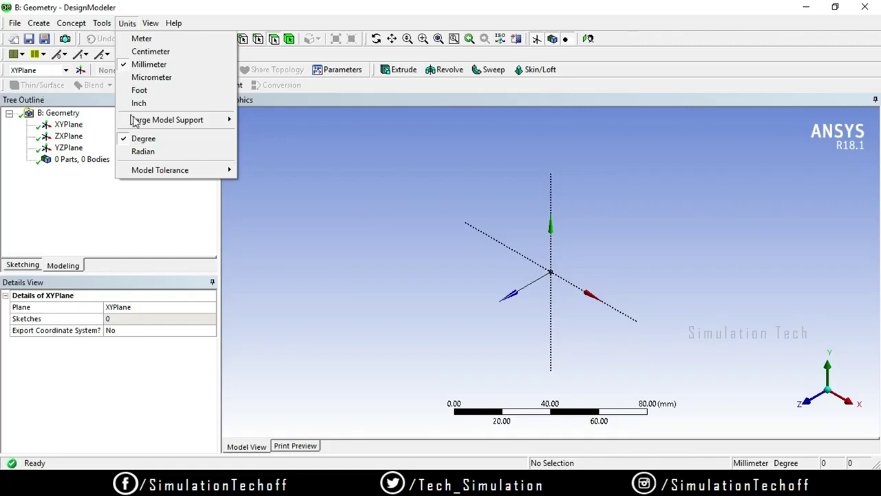
mouse_move(169, 124)
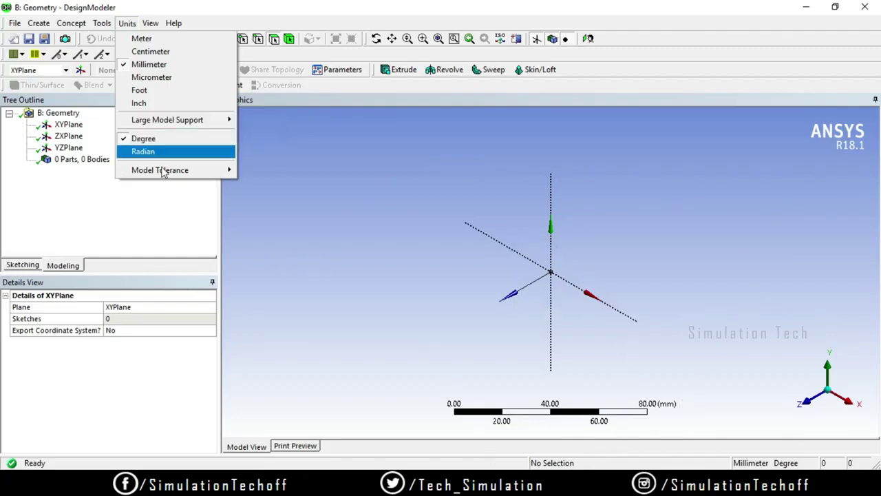
left_click(414, 218)
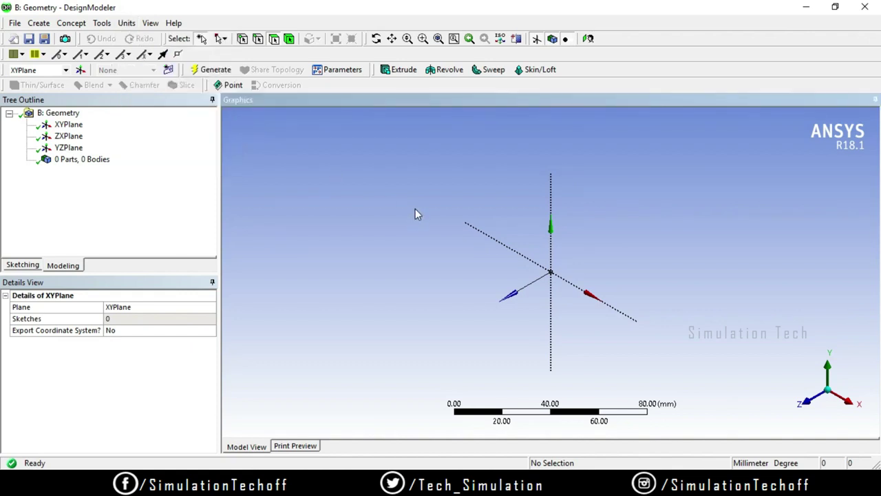